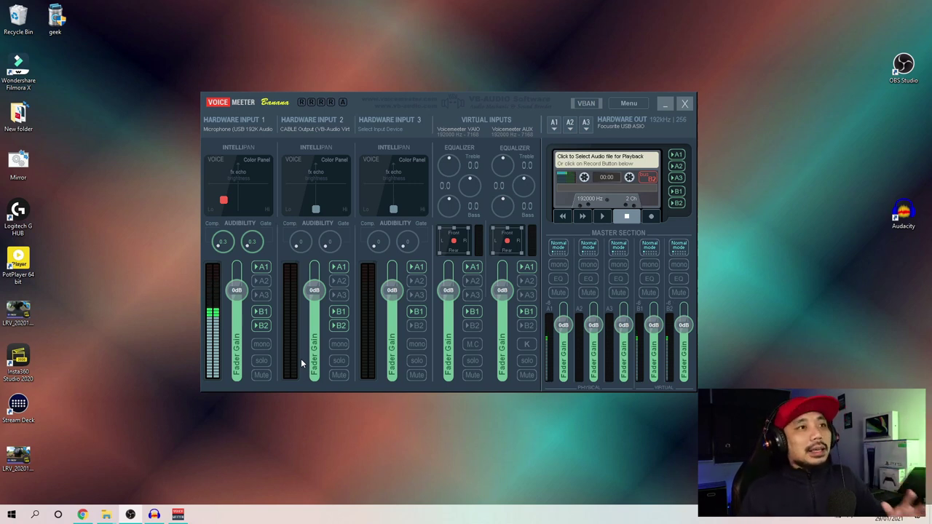
Place the Voicemeeter Banana mixer beside Audacity to view both, and minimize Audacity.
{"action": "left_click_drag", "start_coordinate": [459, 103], "coordinate": [282, 104]}
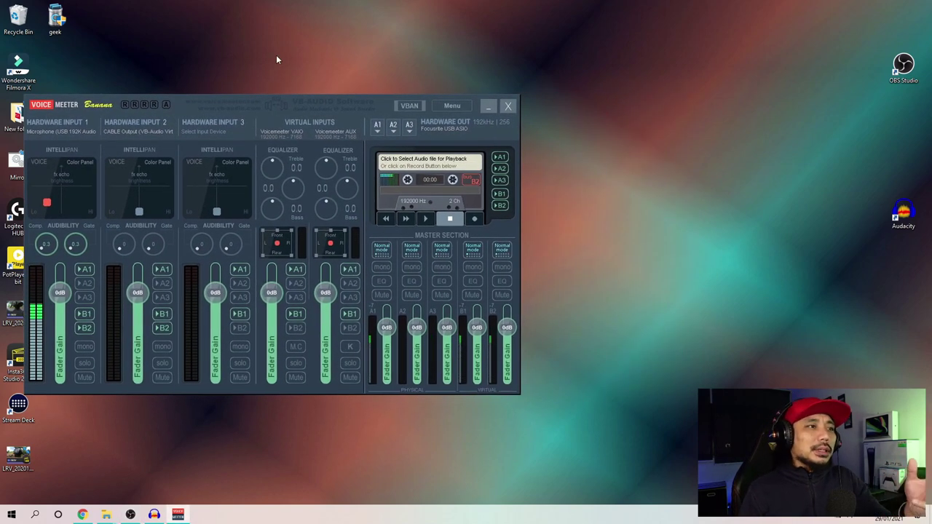
{"action": "left_click", "coordinate": [154, 514]}
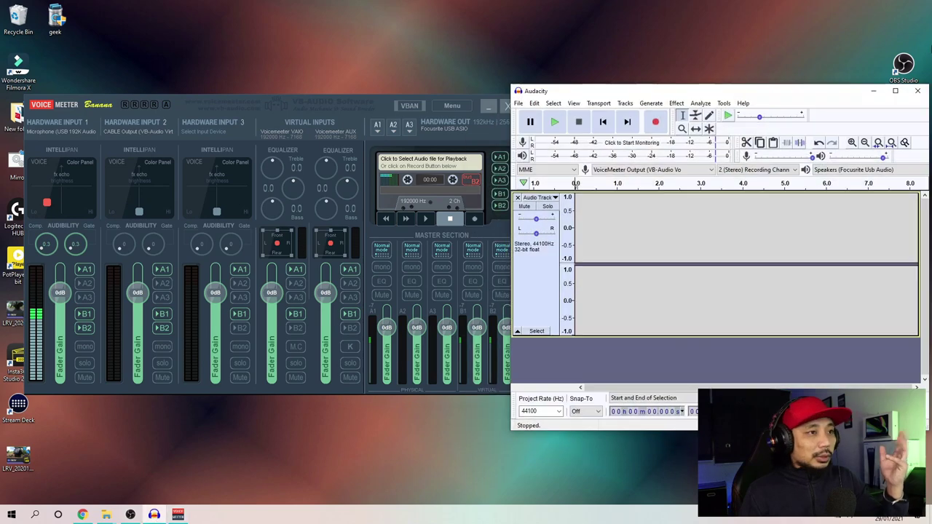
{"action": "left_click_drag", "start_coordinate": [336, 106], "coordinate": [319, 96]}
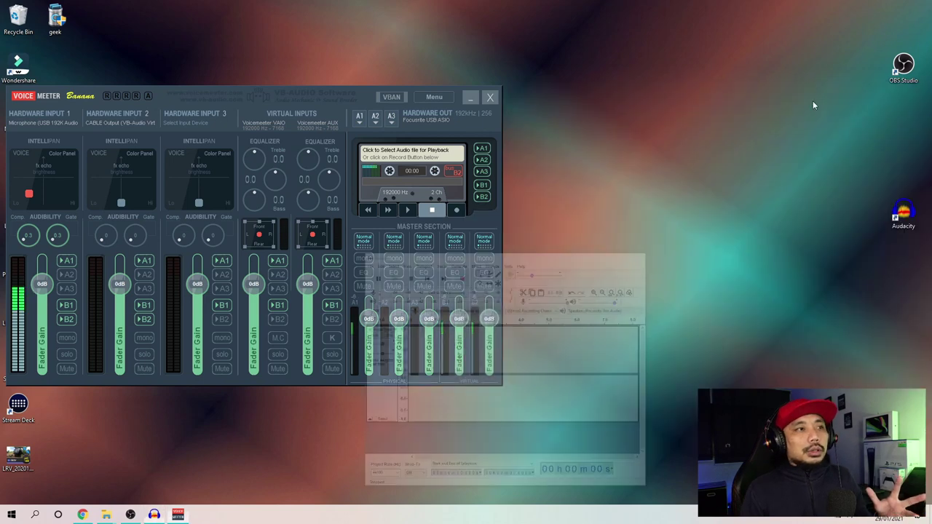
{"action": "left_click", "coordinate": [872, 90]}
{"action": "left_click_drag", "start_coordinate": [316, 105], "coordinate": [453, 108]}
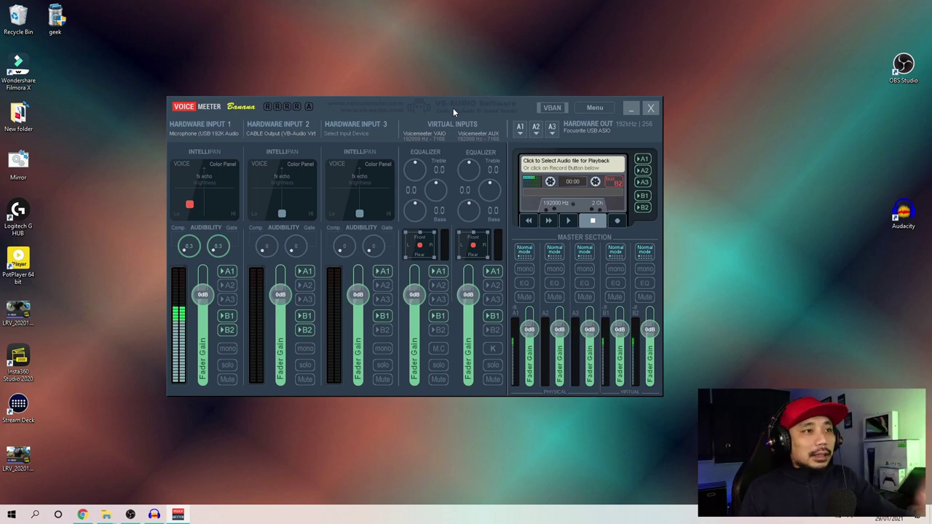
{"action": "left_click_drag", "start_coordinate": [460, 114], "coordinate": [501, 104]}
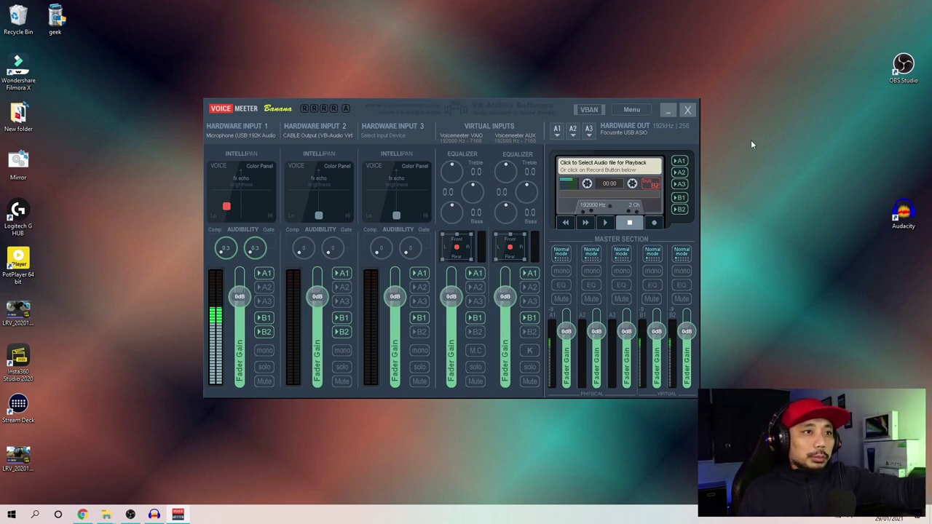
Minimize the Voicemeeter mixer, switch to Chrome and go to google.com.
{"action": "left_click", "coordinate": [668, 111]}
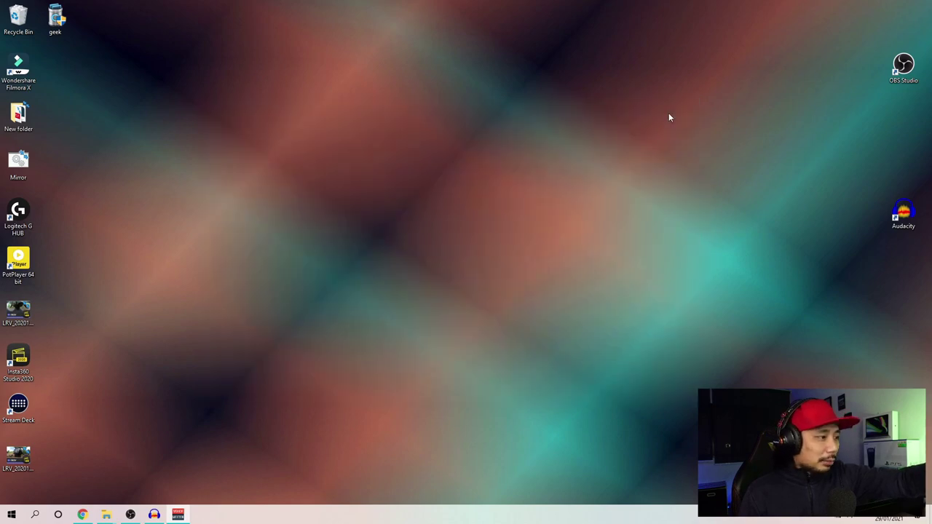
{"action": "left_click", "coordinate": [82, 514]}
{"action": "scroll", "coordinate": [130, 292], "scroll_direction": "up", "scroll_amount": 3}
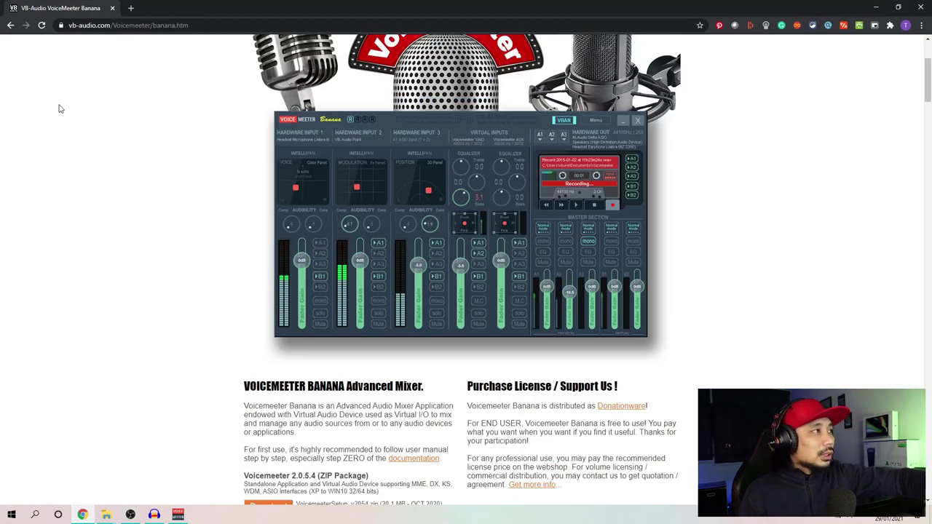
{"action": "left_click", "coordinate": [70, 26]}
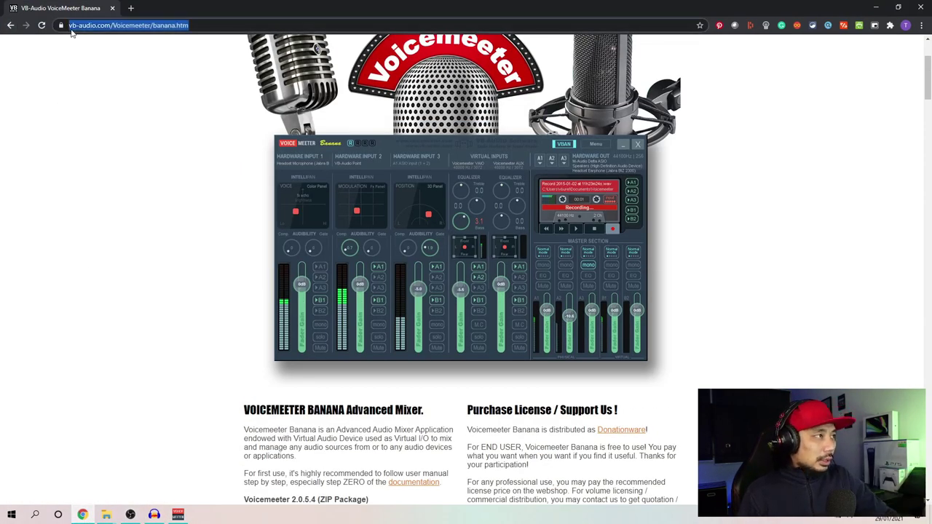
{"action": "type", "text": "google.com"}
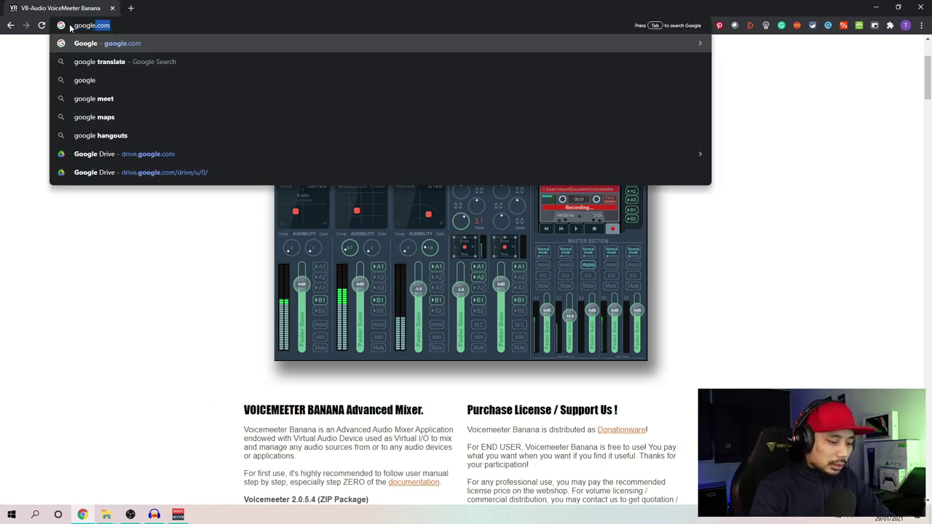
{"action": "key", "text": "Return"}
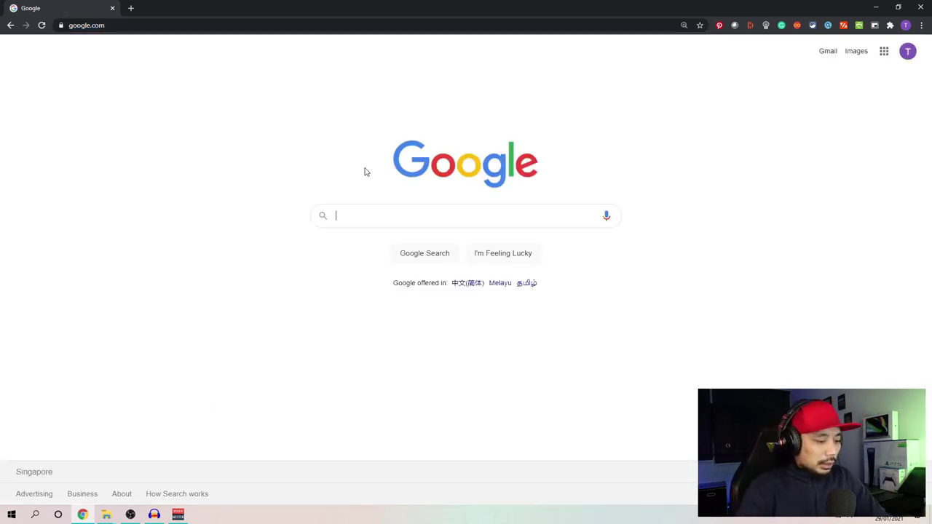
Search Google for "voicemeeter banana" and open the VB-Audio VoiceMeeter Banana page.
{"action": "type", "text": "voice"}
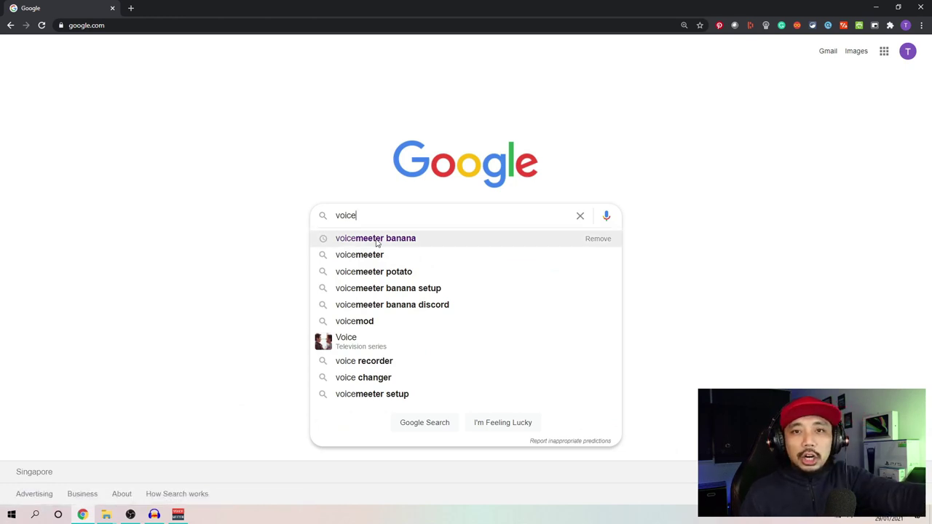
{"action": "left_click", "coordinate": [376, 243]}
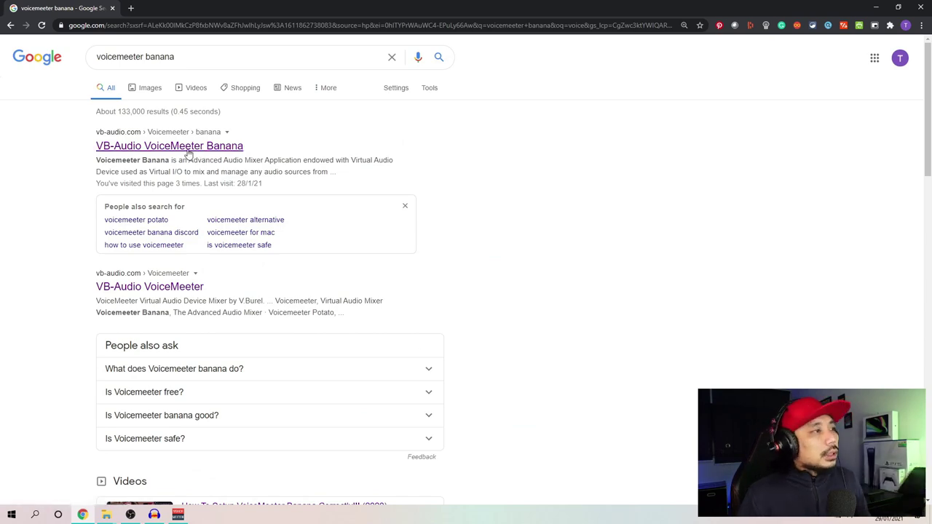
{"action": "left_click", "coordinate": [190, 151]}
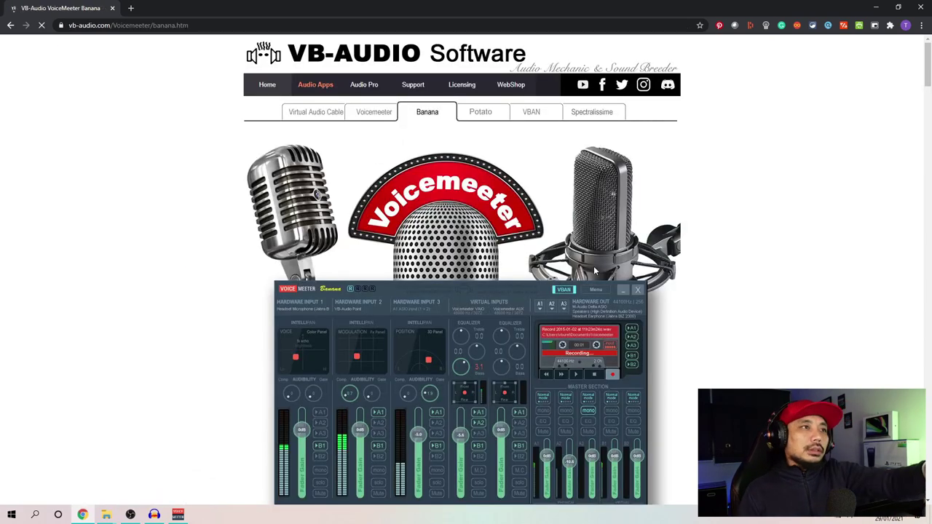
Examine the Voicemeeter Banana page's product description, ZIP and EXE installer options and donation section, and minimize the browser.
{"action": "scroll", "coordinate": [699, 222], "scroll_direction": "down", "scroll_amount": 4}
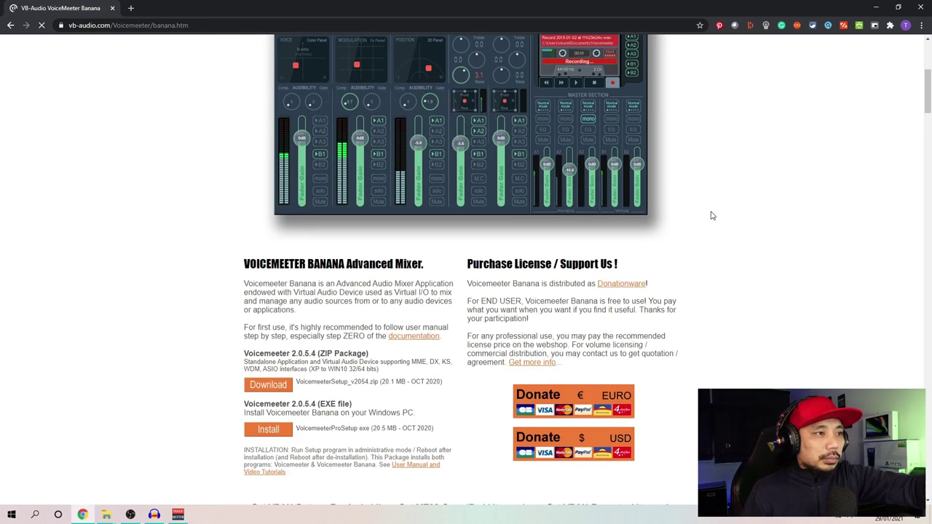
{"action": "scroll", "coordinate": [711, 215], "scroll_direction": "down", "scroll_amount": 1}
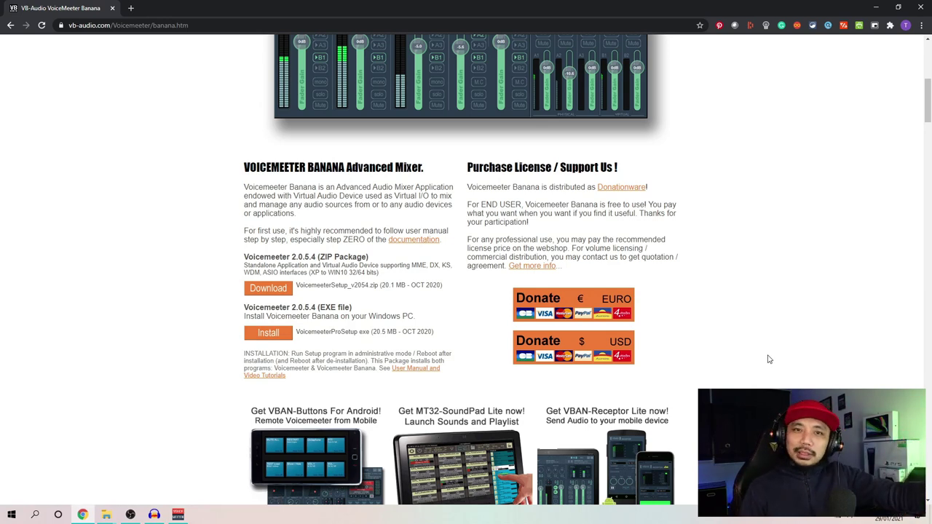
{"action": "scroll", "coordinate": [761, 320], "scroll_direction": "up", "scroll_amount": 5}
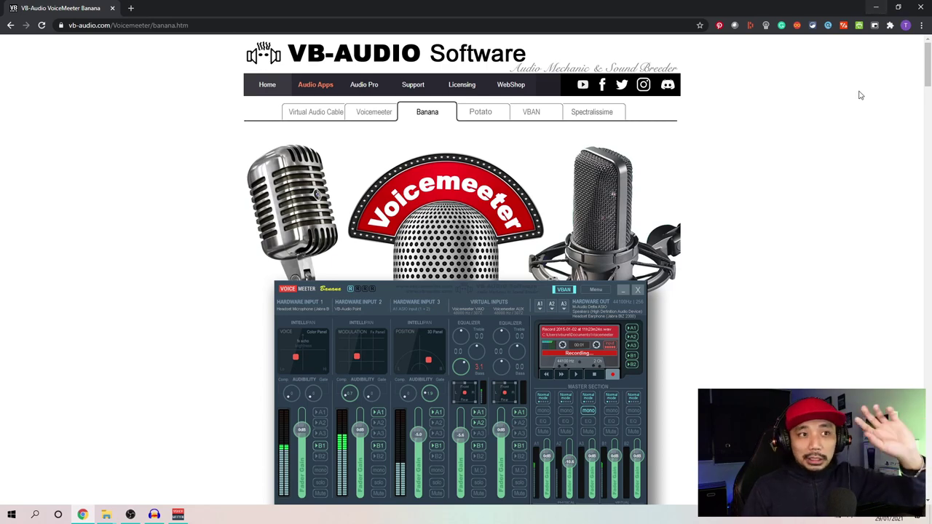
{"action": "scroll", "coordinate": [814, 233], "scroll_direction": "down", "scroll_amount": 3}
{"action": "scroll", "coordinate": [808, 225], "scroll_direction": "up", "scroll_amount": 3}
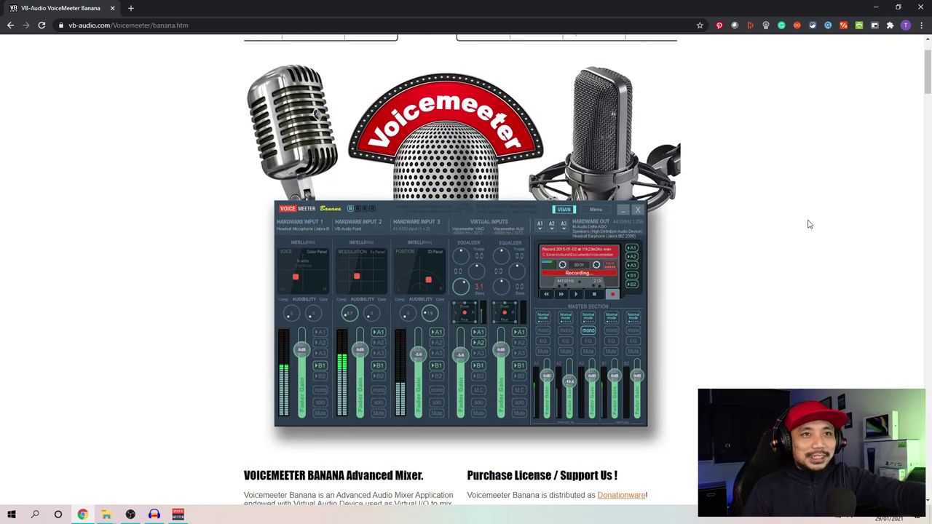
{"action": "scroll", "coordinate": [764, 269], "scroll_direction": "down", "scroll_amount": 3}
{"action": "scroll", "coordinate": [777, 252], "scroll_direction": "down", "scroll_amount": 2}
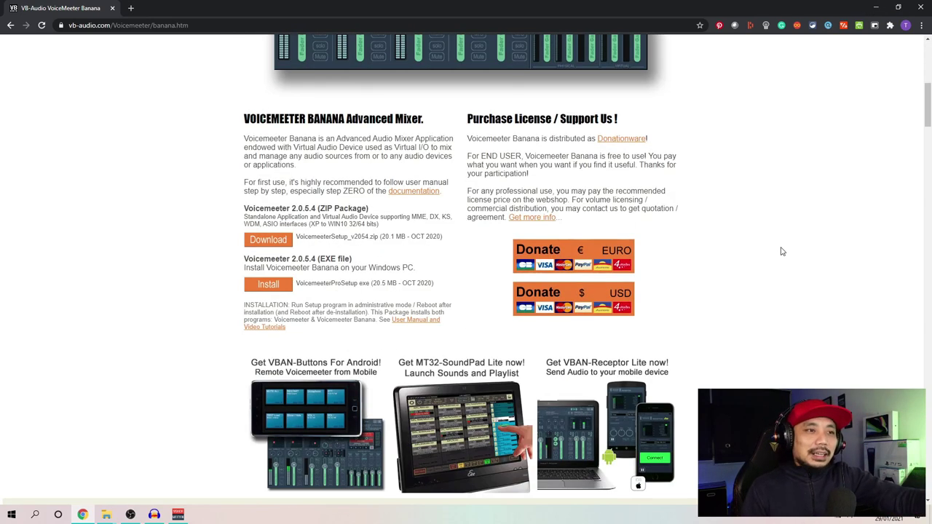
{"action": "scroll", "coordinate": [776, 249], "scroll_direction": "up", "scroll_amount": 1}
{"action": "scroll", "coordinate": [772, 219], "scroll_direction": "up", "scroll_amount": 3}
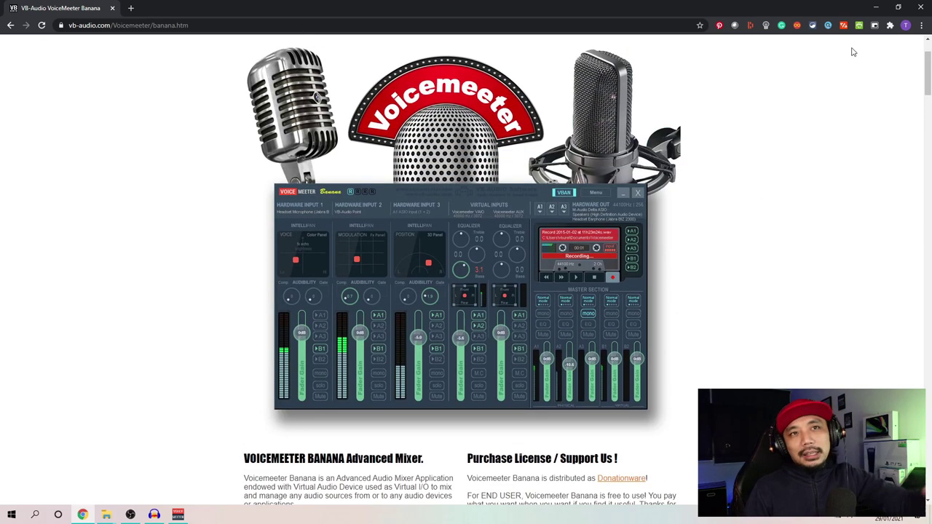
{"action": "left_click", "coordinate": [876, 7]}
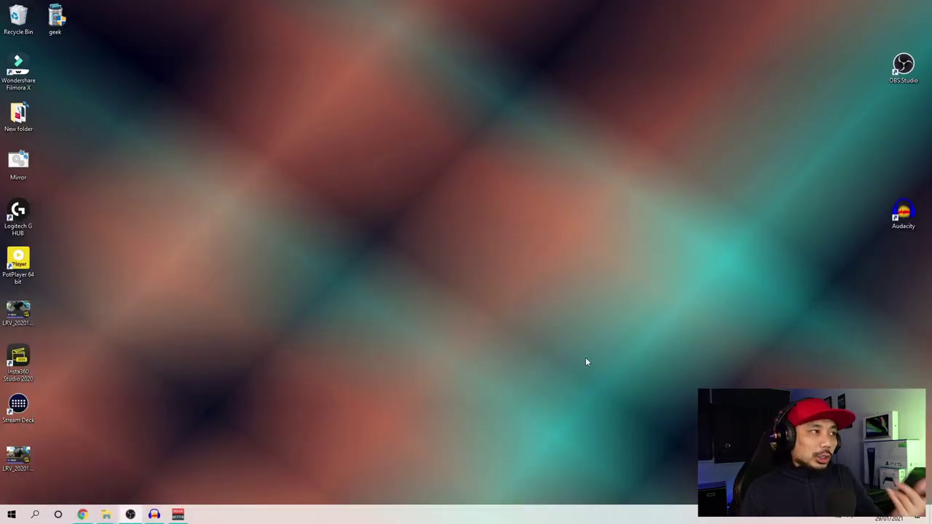
Switch to Voicemeeter Banana to look over its mixer, and minimize it again.
{"action": "left_click", "coordinate": [179, 513]}
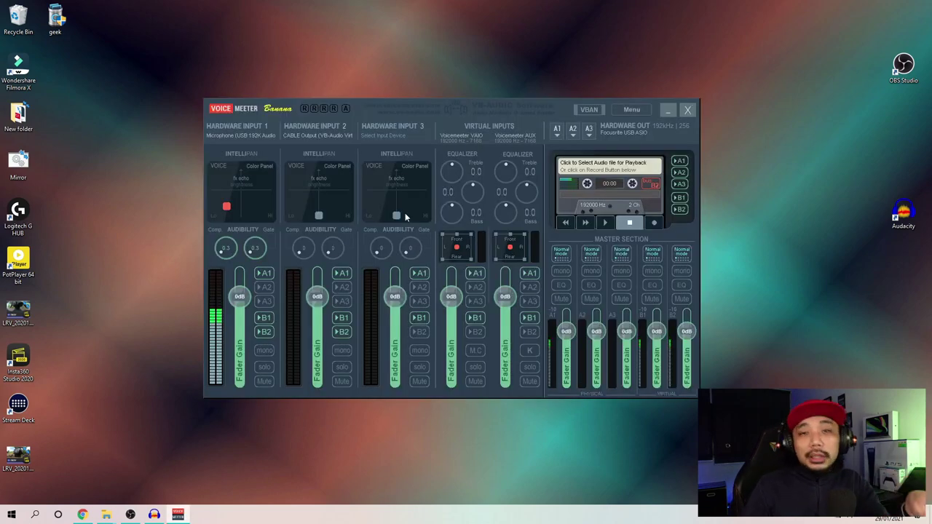
{"action": "left_click_drag", "start_coordinate": [470, 110], "coordinate": [477, 110]}
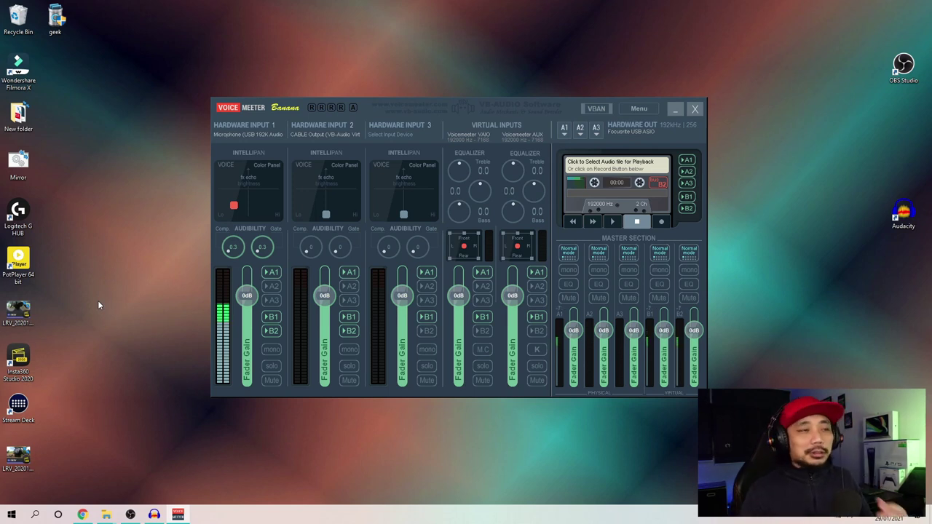
{"action": "left_click", "coordinate": [674, 112]}
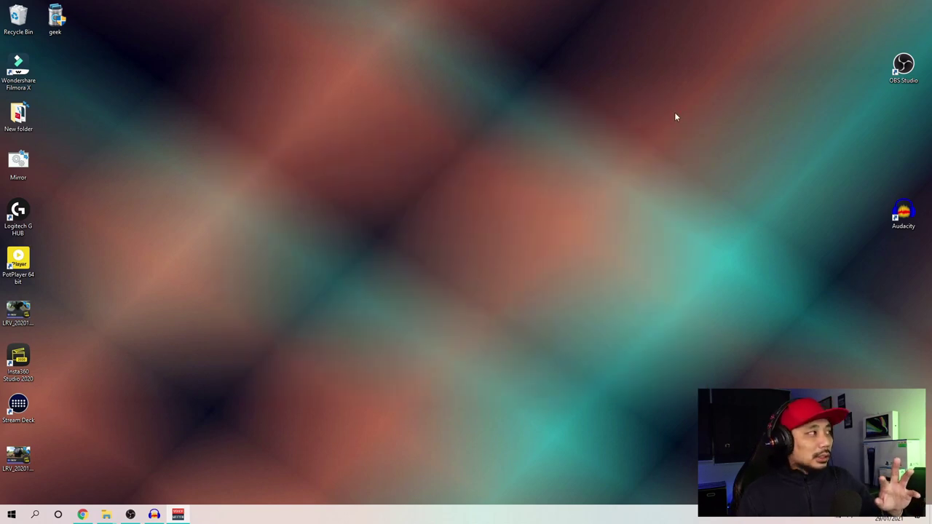
Switch to OBS, maximize its window, mute the Mic/Aux audio and unmute the Voicemeeter Banana source.
{"action": "left_click", "coordinate": [130, 515]}
{"action": "left_click_drag", "start_coordinate": [513, 41], "coordinate": [493, 66]}
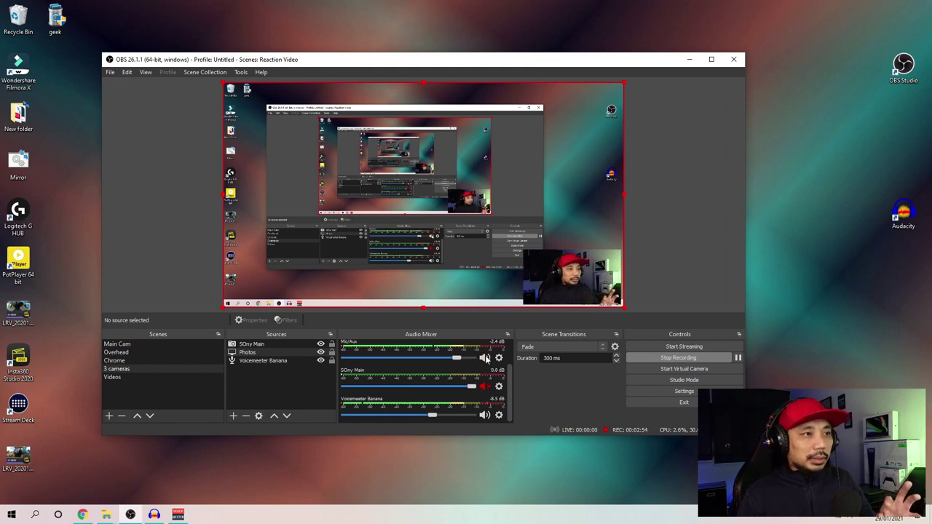
{"action": "key", "text": "super+Up"}
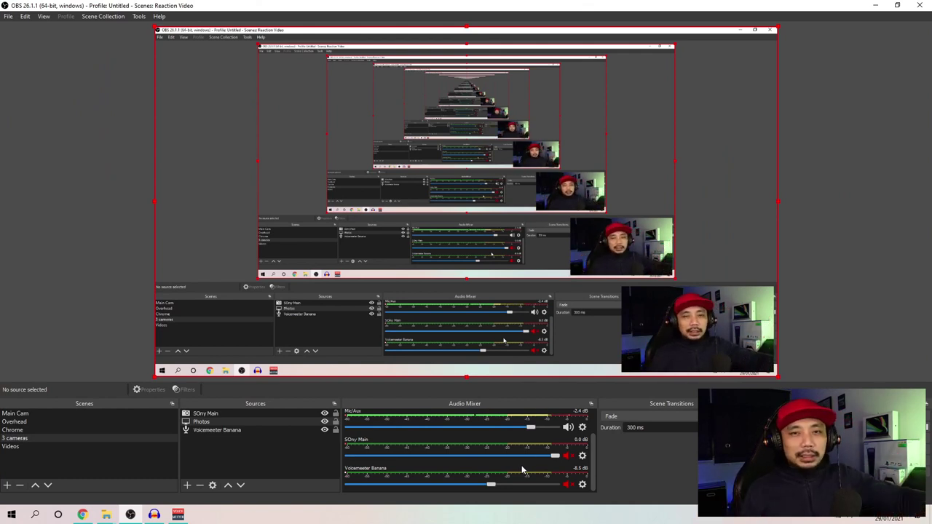
{"action": "left_click", "coordinate": [568, 427]}
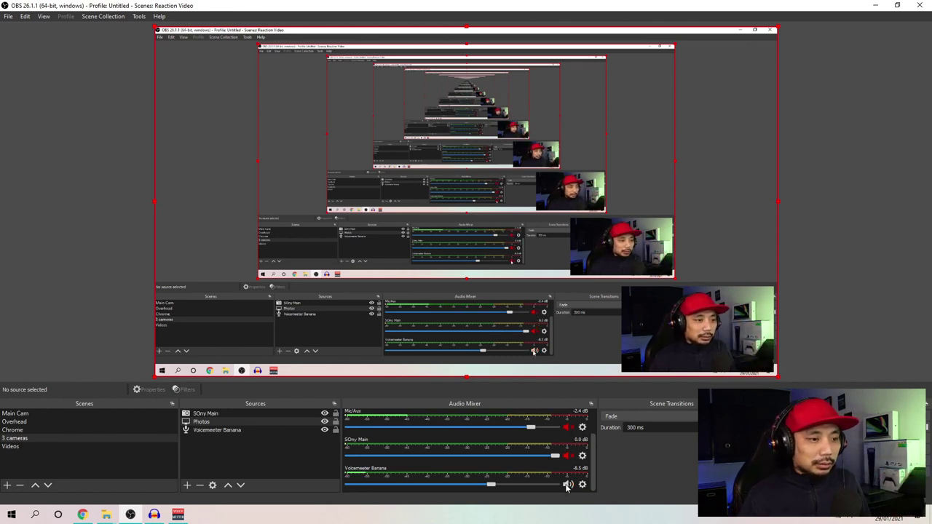
{"action": "left_click", "coordinate": [568, 484]}
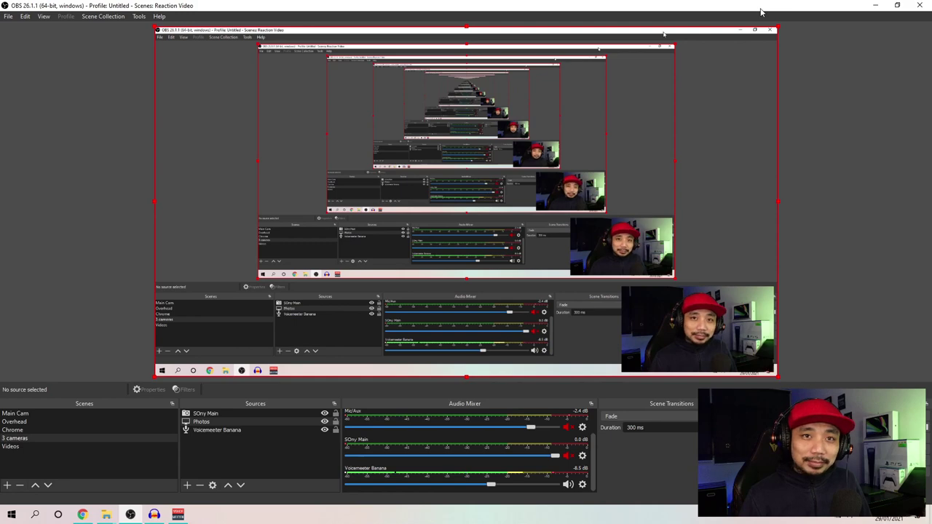
{"action": "left_click", "coordinate": [874, 5]}
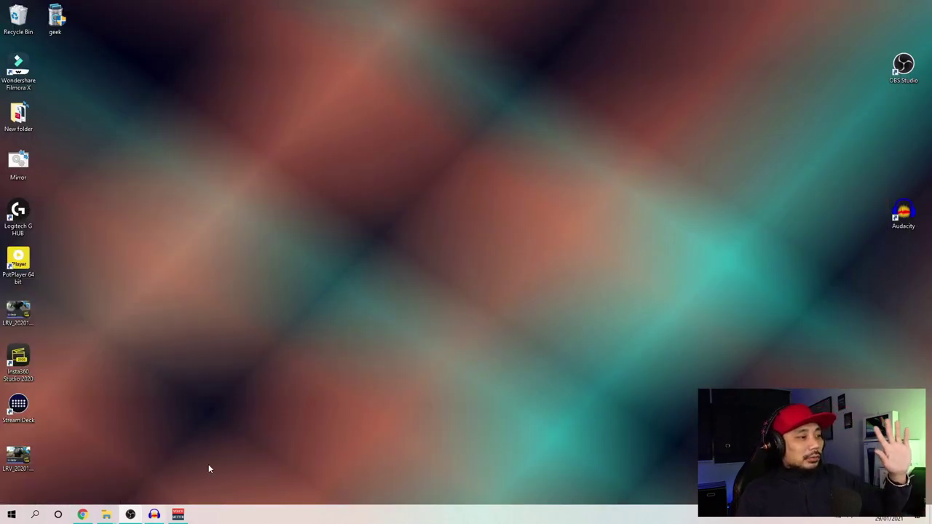
Switch to Voicemeeter Banana and set Hardware Input 1 to WDM: Microphone (USB 192K Audio Device).
{"action": "left_click", "coordinate": [185, 515]}
{"action": "left_click_drag", "start_coordinate": [542, 108], "coordinate": [372, 96]}
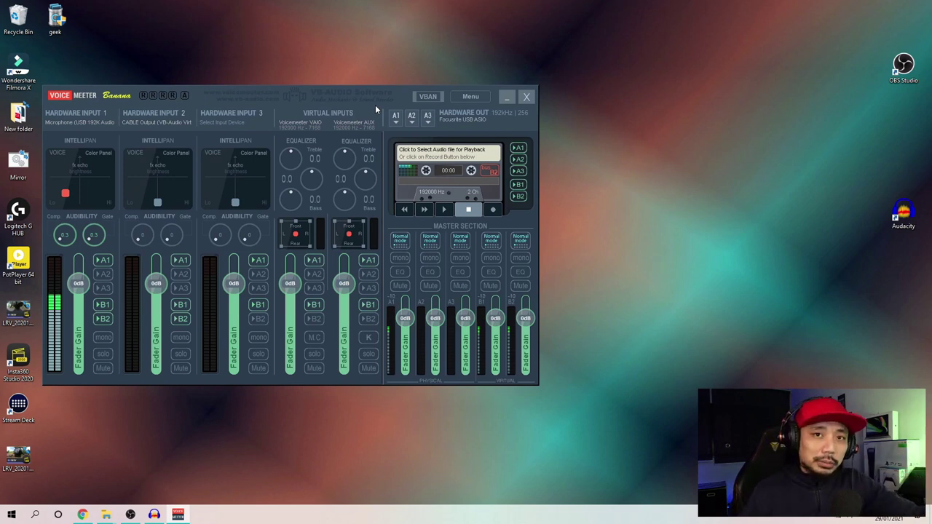
{"action": "left_click_drag", "start_coordinate": [377, 94], "coordinate": [352, 97]}
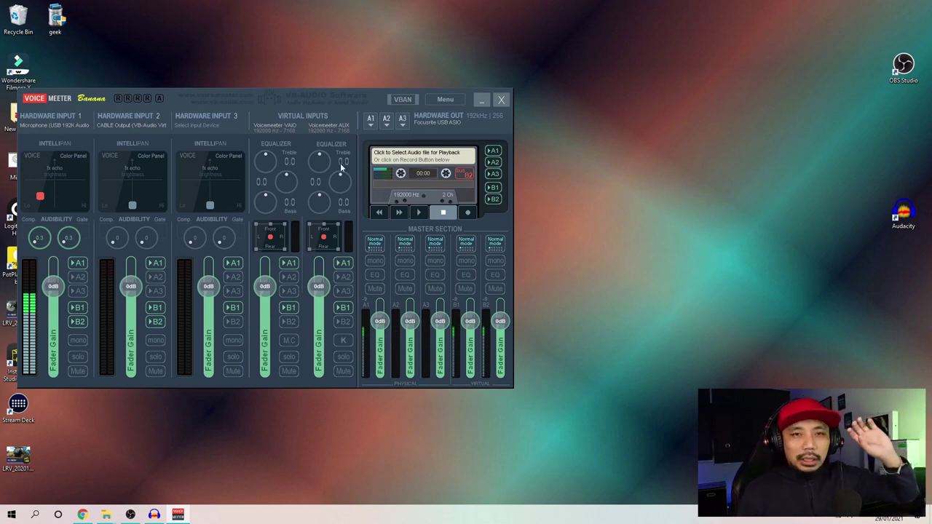
{"action": "left_click", "coordinate": [51, 123]}
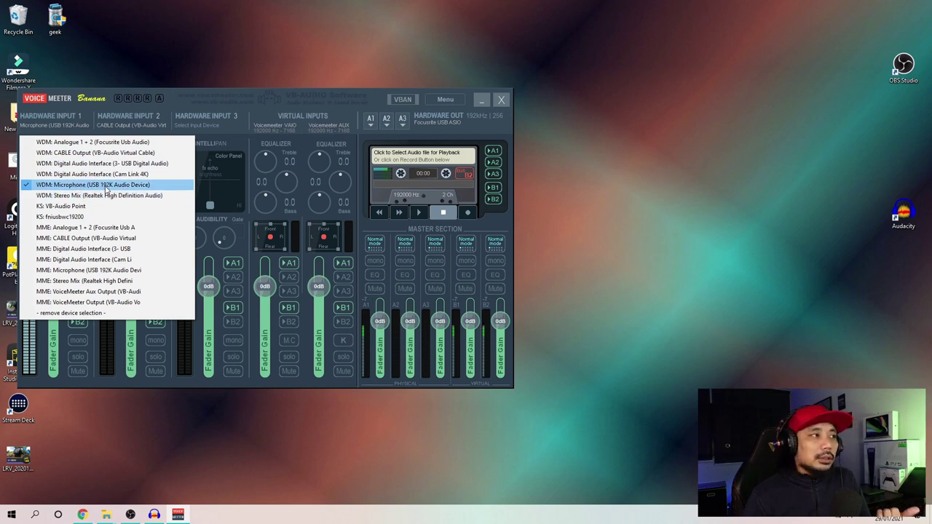
{"action": "left_click", "coordinate": [106, 185]}
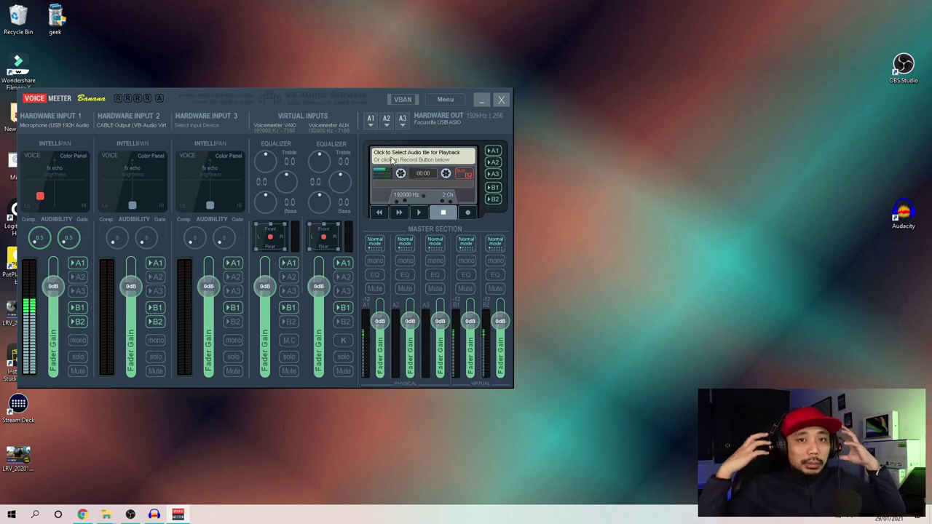
Set hardware output A1 to ASIO: Focusrite USB ASIO and move the mixer toward the middle of the desktop.
{"action": "left_click", "coordinate": [371, 125]}
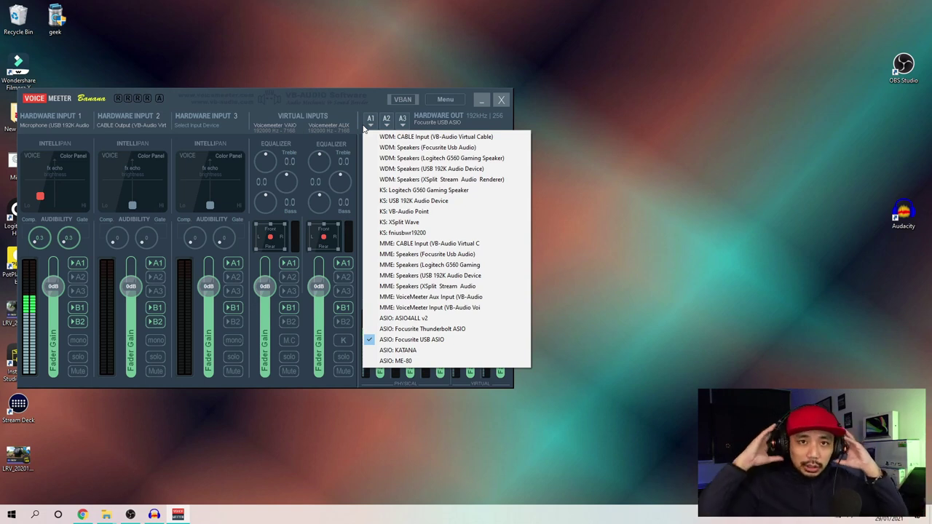
{"action": "left_click", "coordinate": [439, 341]}
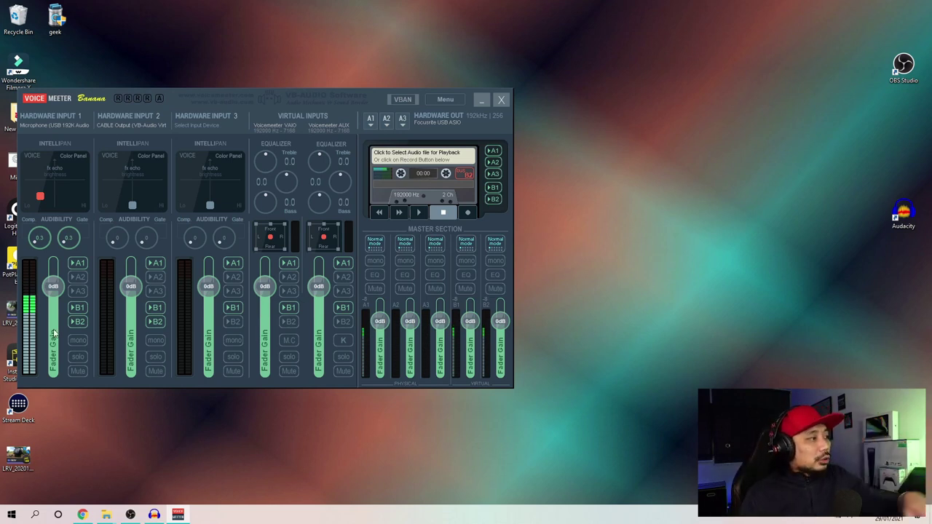
{"action": "left_click_drag", "start_coordinate": [328, 97], "coordinate": [485, 83]}
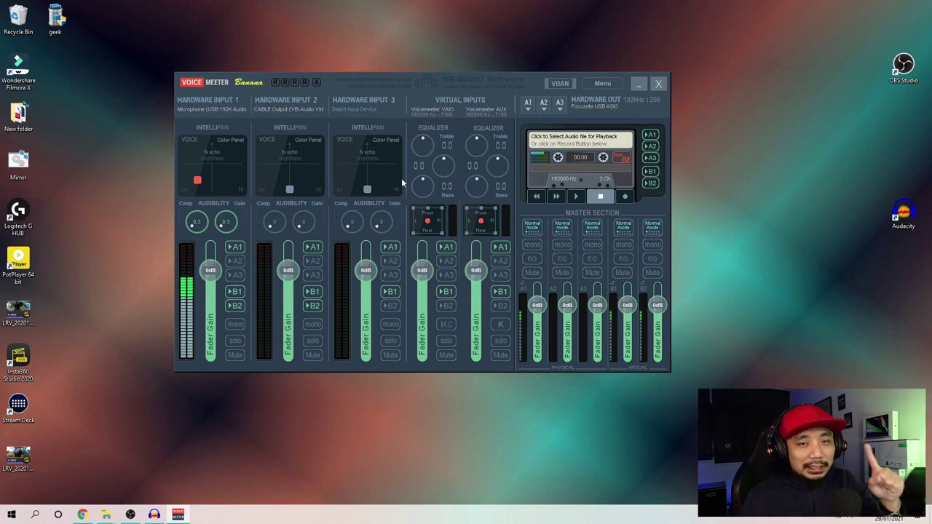
Switch to OBS, maximize its window and open the audio options of the Voicemeeter Banana source.
{"action": "left_click_drag", "start_coordinate": [447, 86], "coordinate": [429, 111]}
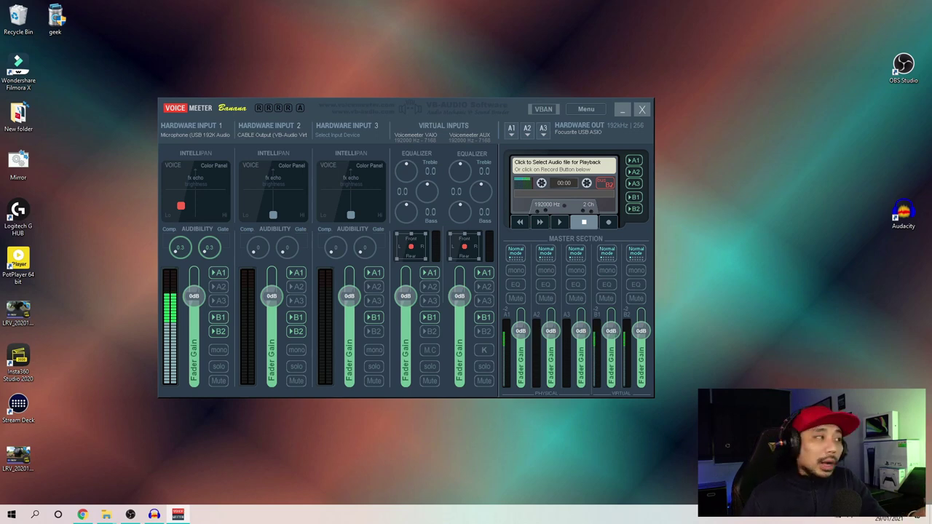
{"action": "left_click", "coordinate": [130, 514]}
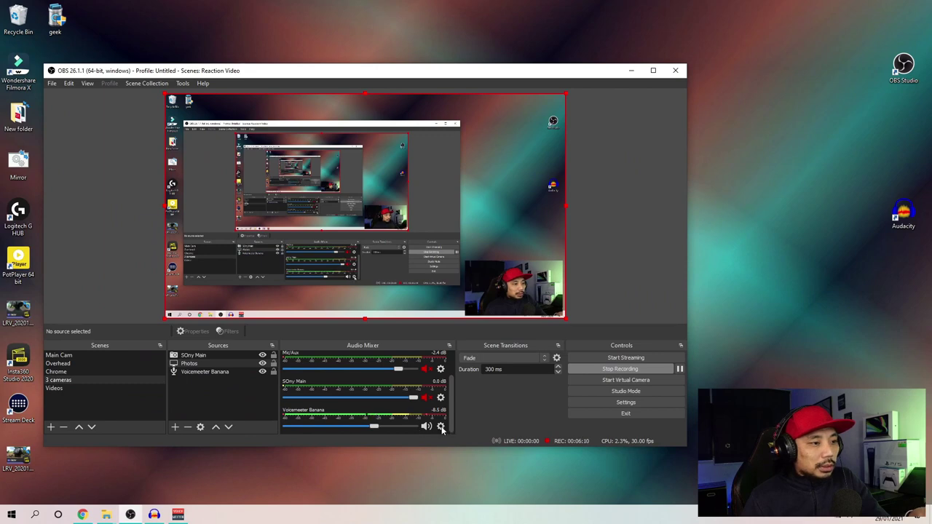
{"action": "left_click", "coordinate": [653, 70]}
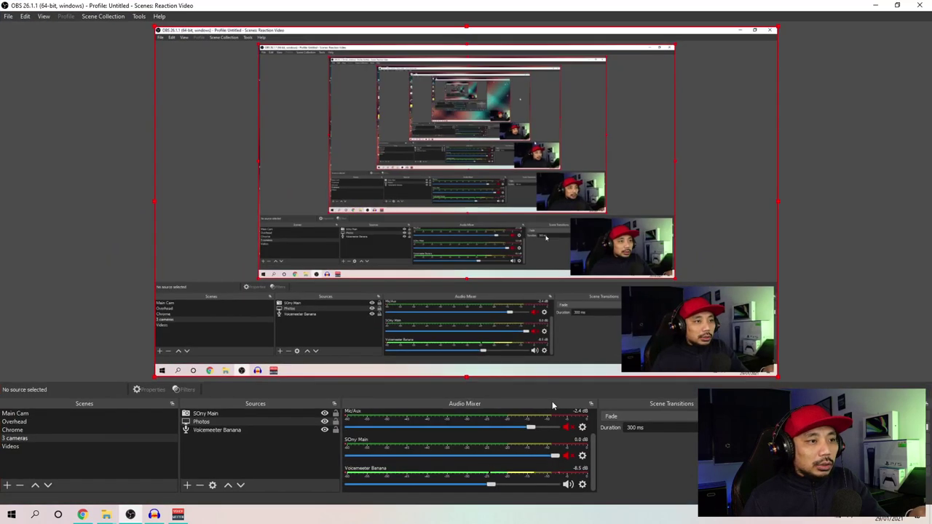
{"action": "left_click", "coordinate": [582, 485]}
{"action": "left_click", "coordinate": [601, 465]}
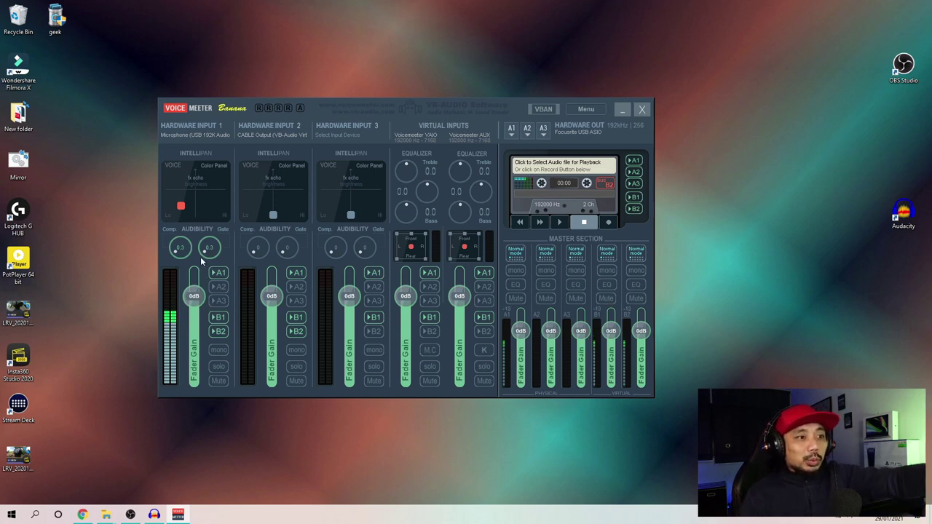
Mute and unmute bus B1 in the Voicemeeter master section, and check the Voicemeeter Banana level in OBS.
{"action": "left_click", "coordinate": [605, 298]}
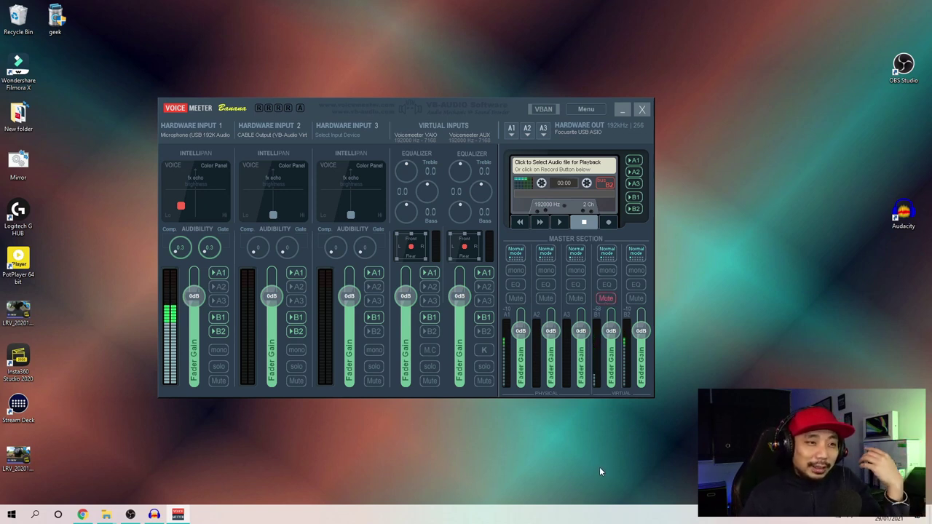
{"action": "left_click", "coordinate": [601, 300]}
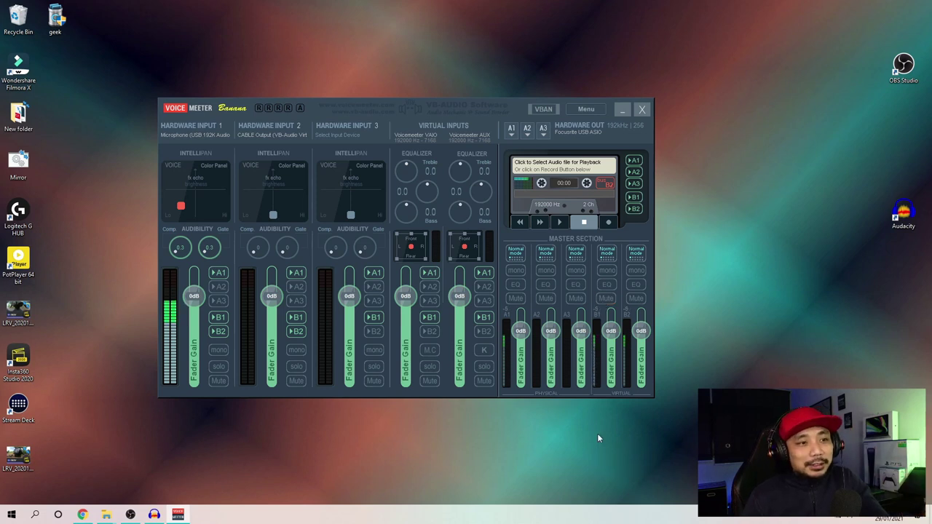
{"action": "left_click", "coordinate": [130, 514]}
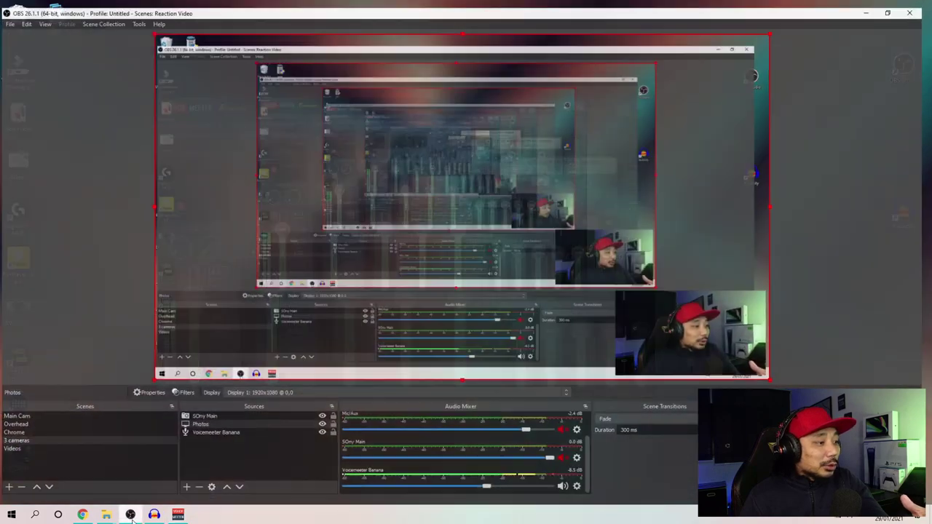
{"action": "left_click", "coordinate": [130, 514]}
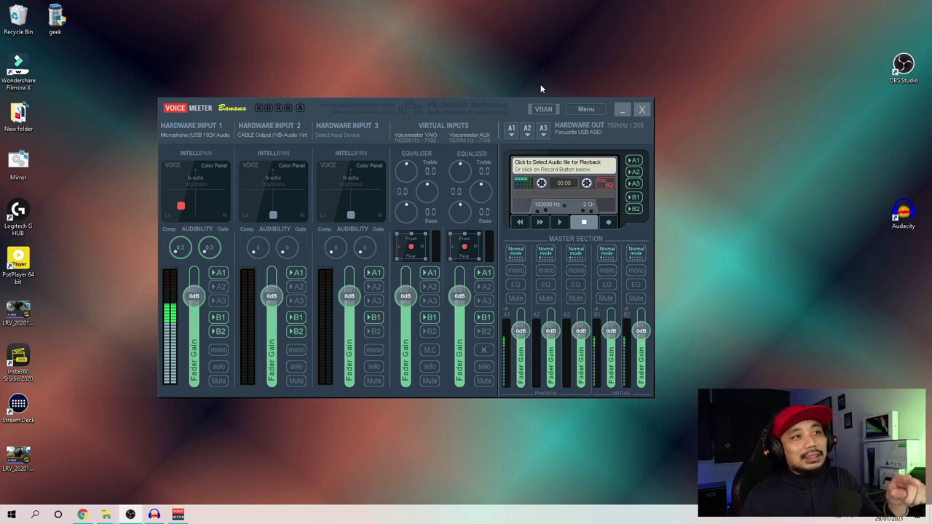
Bring up Audacity, set its recording device to VoiceMeeter Aux Output, and arrange it side by side with the Voicemeeter mixer.
{"action": "left_click_drag", "start_coordinate": [497, 108], "coordinate": [332, 111]}
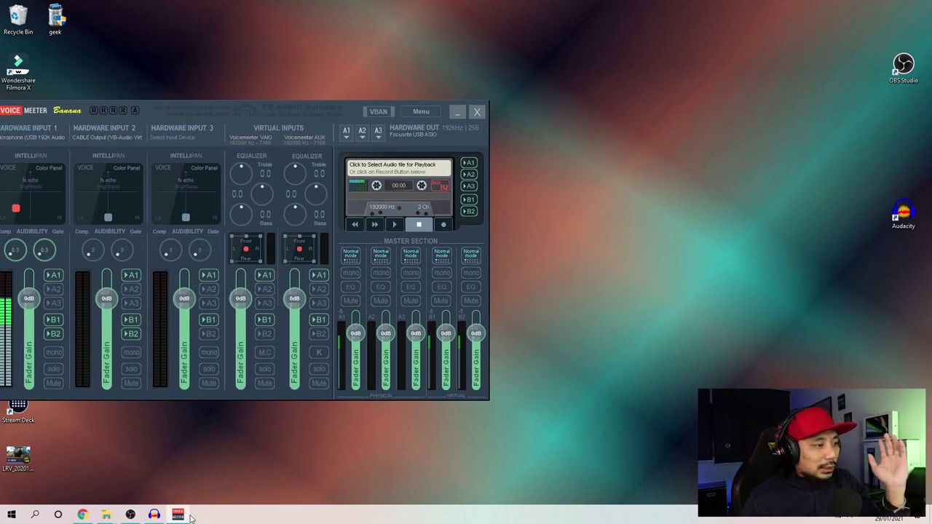
{"action": "left_click", "coordinate": [153, 515]}
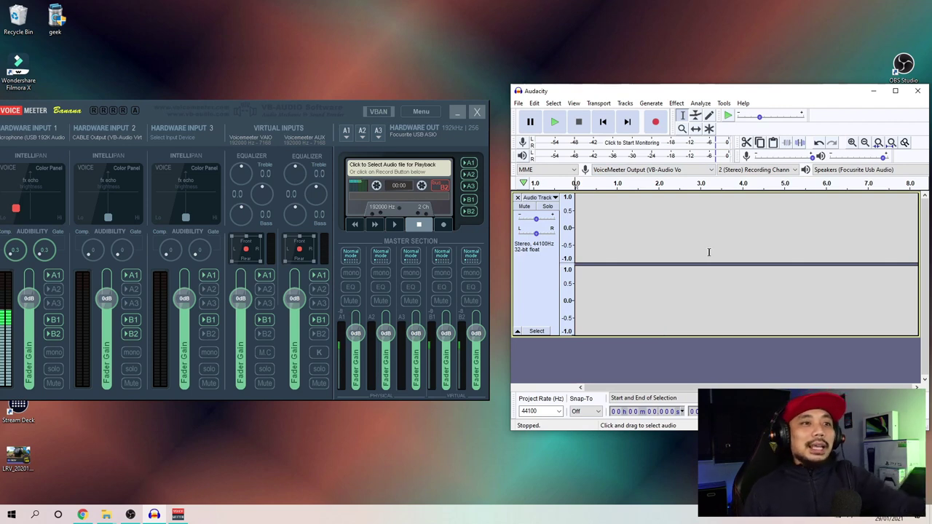
{"action": "left_click", "coordinate": [672, 172]}
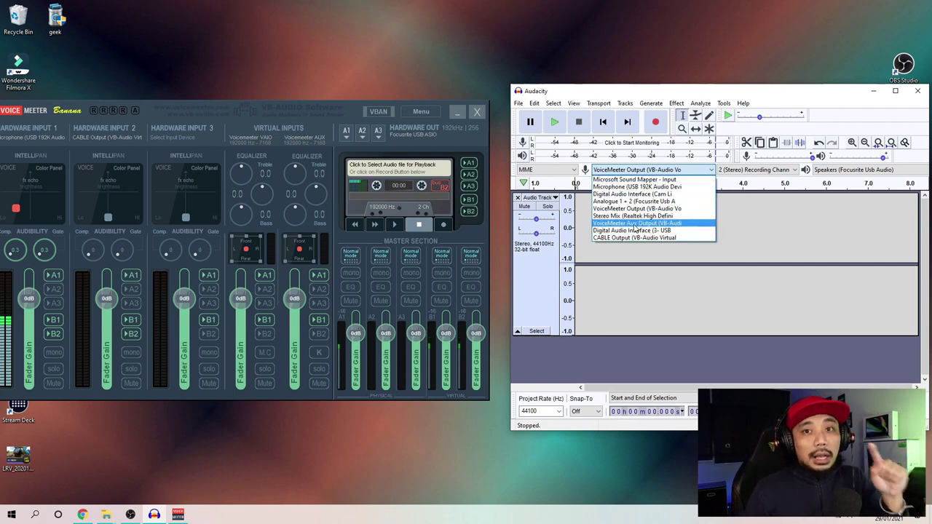
{"action": "left_click", "coordinate": [634, 224]}
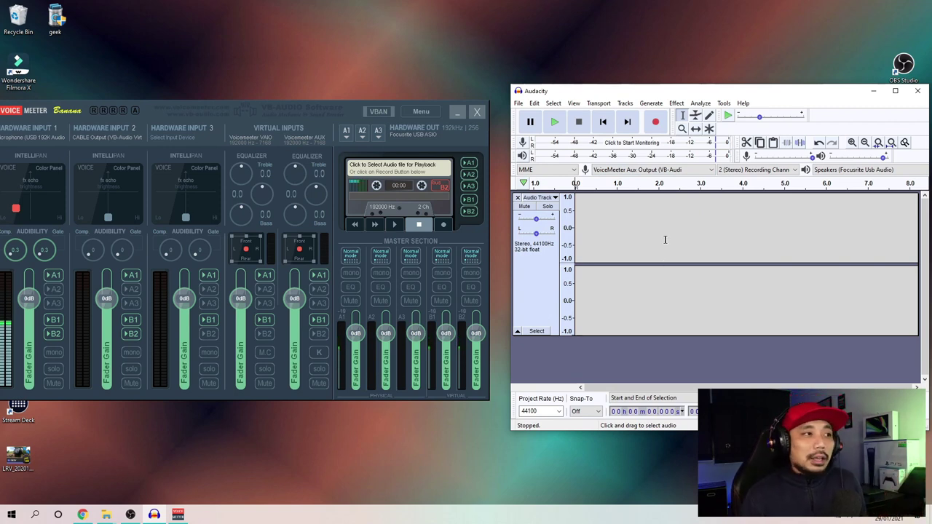
{"action": "left_click_drag", "start_coordinate": [309, 113], "coordinate": [330, 99]}
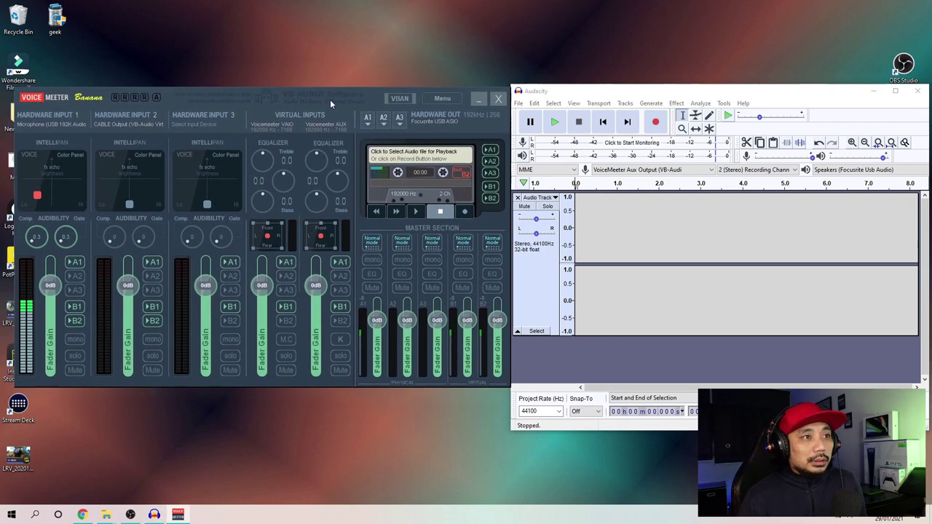
{"action": "left_click_drag", "start_coordinate": [627, 93], "coordinate": [632, 74]}
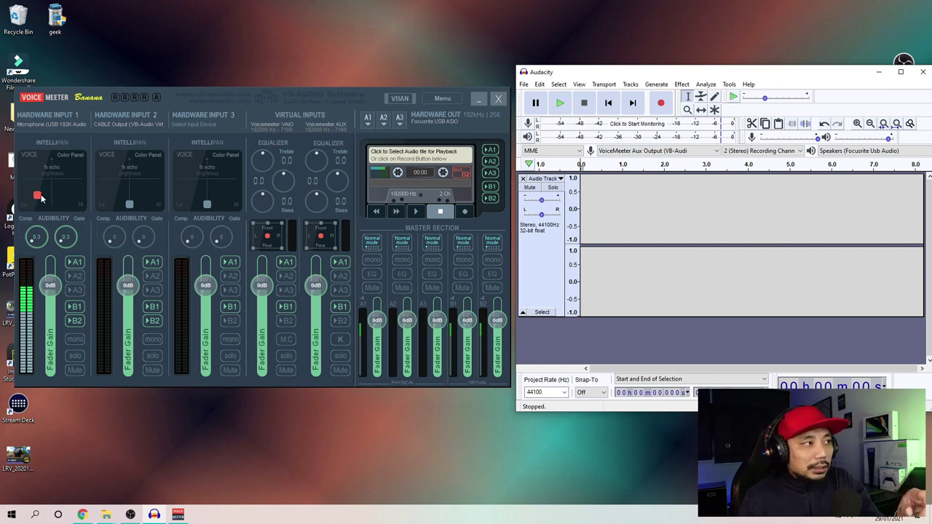
Record a voice test in Audacity while moving the Intellipan Voice point of Hardware Input 1, and stop the recording.
{"action": "left_click", "coordinate": [661, 105]}
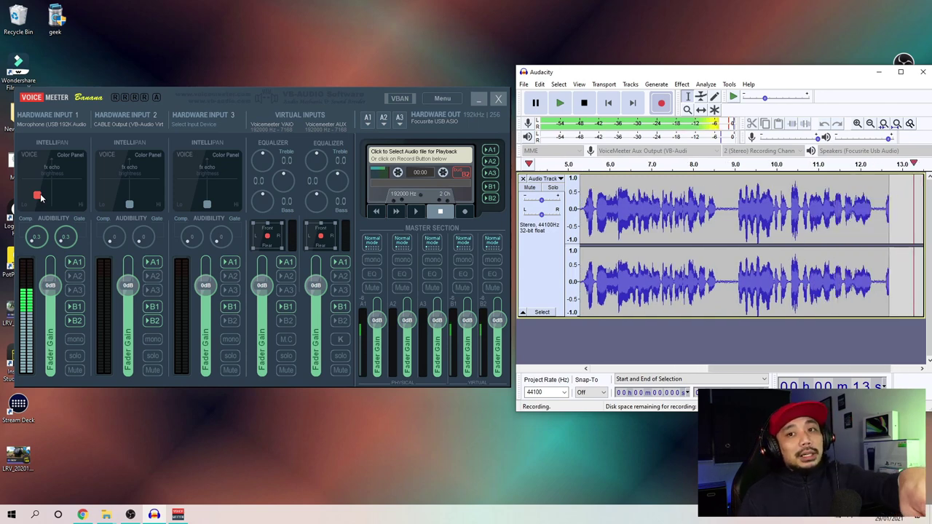
{"action": "mouse_move", "coordinate": [33, 200]}
{"action": "left_mouse_down"}
{"action": "mouse_move", "coordinate": [75, 206]}
{"action": "mouse_move", "coordinate": [76, 190]}
{"action": "mouse_move", "coordinate": [75, 204]}
{"action": "mouse_move", "coordinate": [37, 196]}
{"action": "left_mouse_up"}
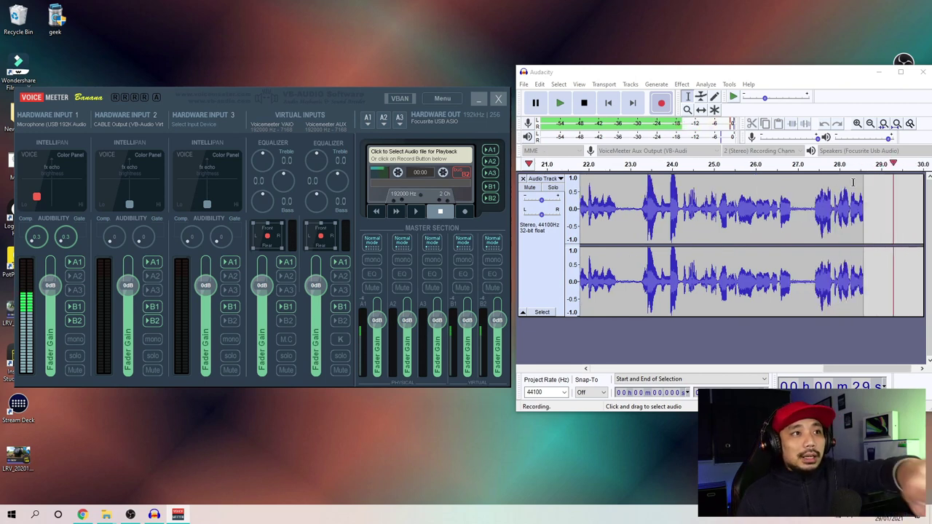
{"action": "left_click", "coordinate": [586, 105]}
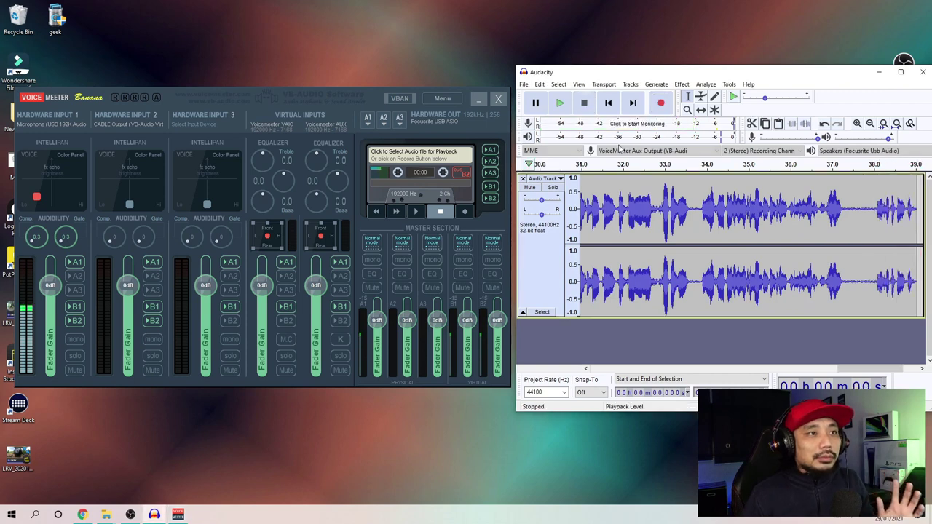
Play back the recorded voice test from about 11.2 s, stop it, and move Audacity clear of the Voicemeeter mixer.
{"action": "left_click", "coordinate": [632, 182]}
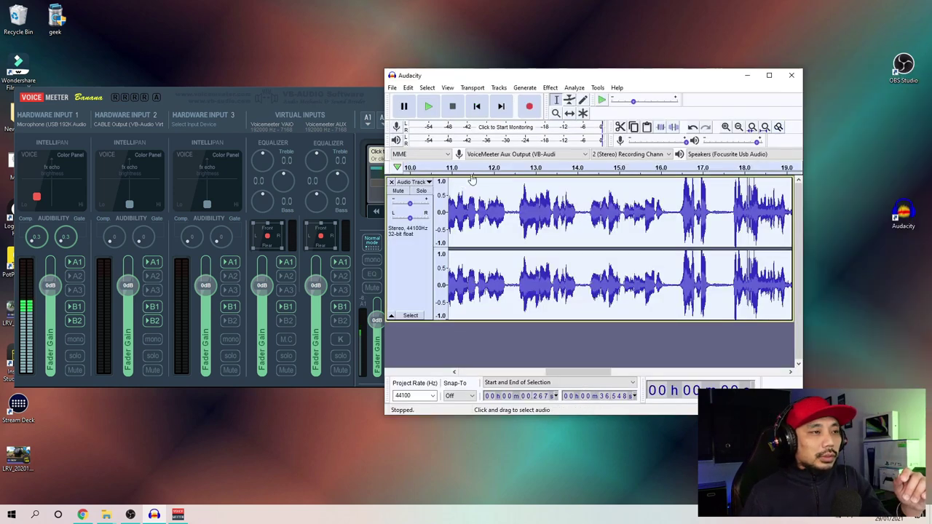
{"action": "left_click", "coordinate": [459, 184]}
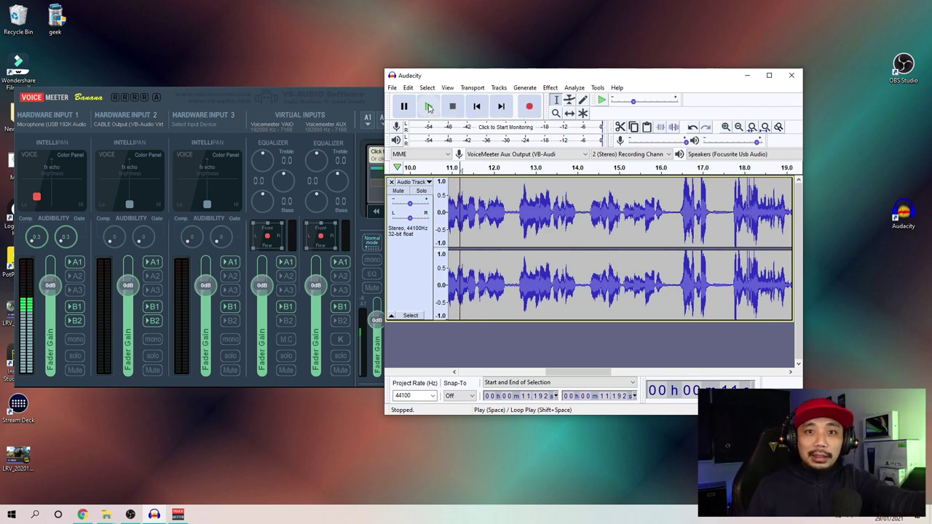
{"action": "left_click", "coordinate": [429, 107]}
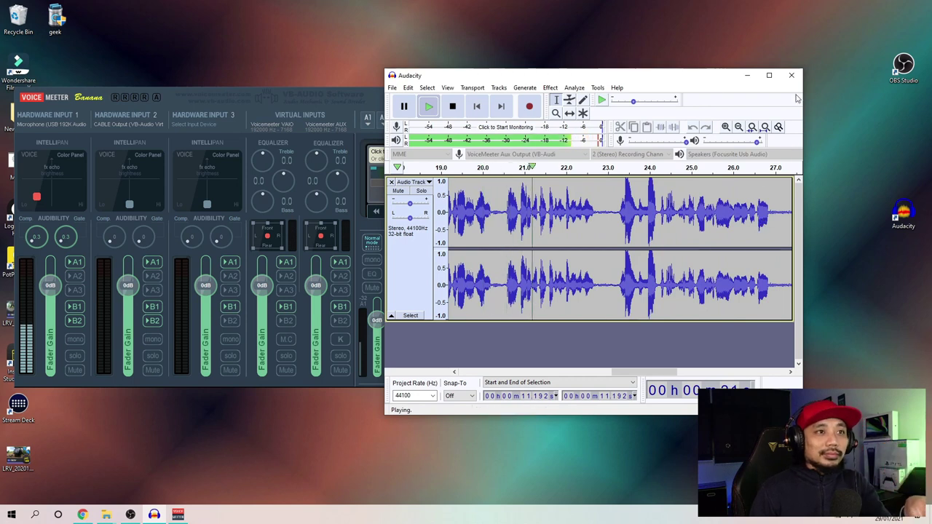
{"action": "left_click_drag", "start_coordinate": [696, 82], "coordinate": [714, 85]}
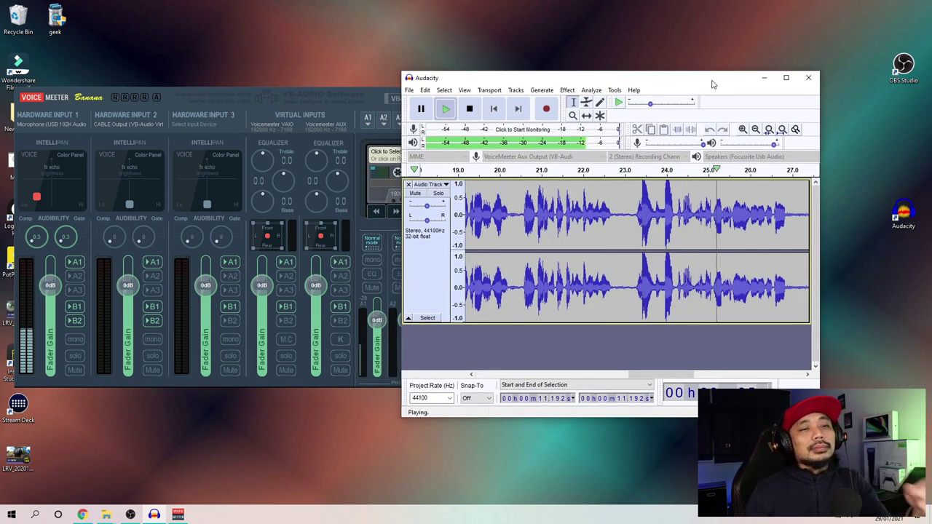
{"action": "left_click", "coordinate": [470, 109]}
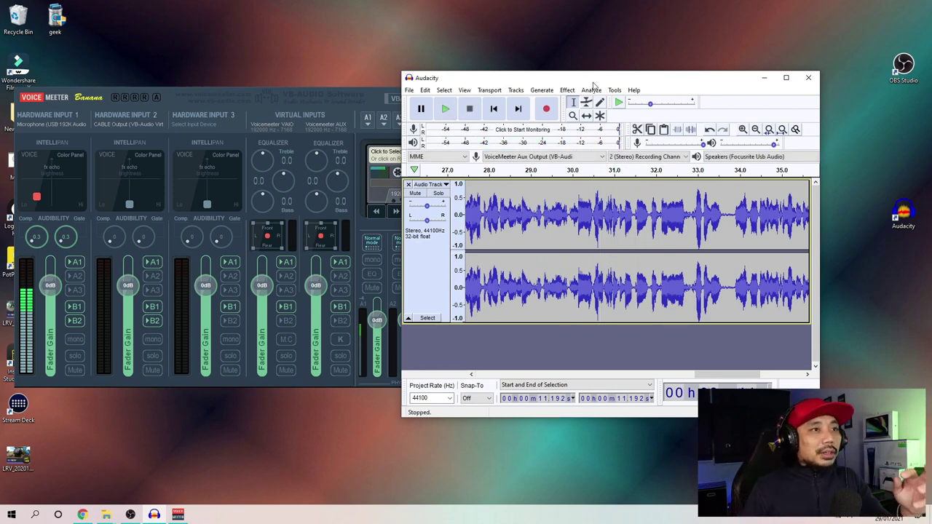
{"action": "left_click_drag", "start_coordinate": [593, 83], "coordinate": [705, 88]}
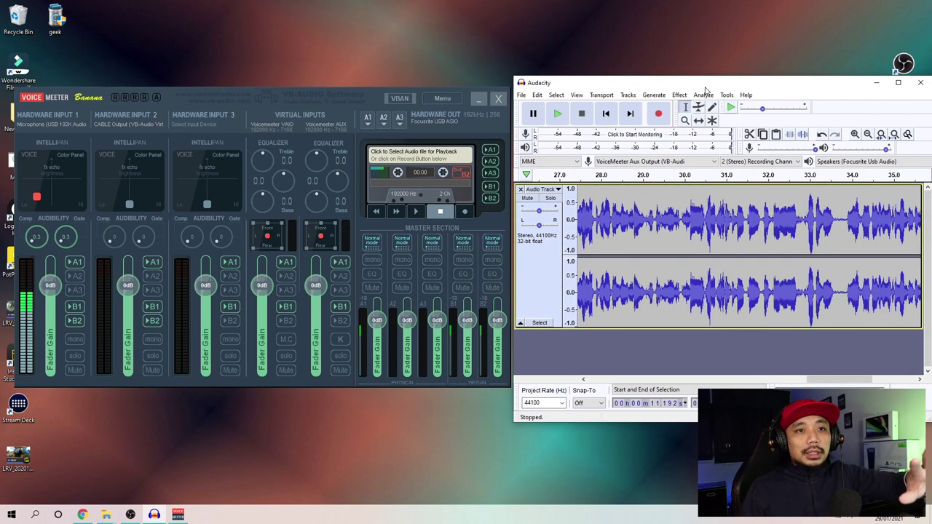